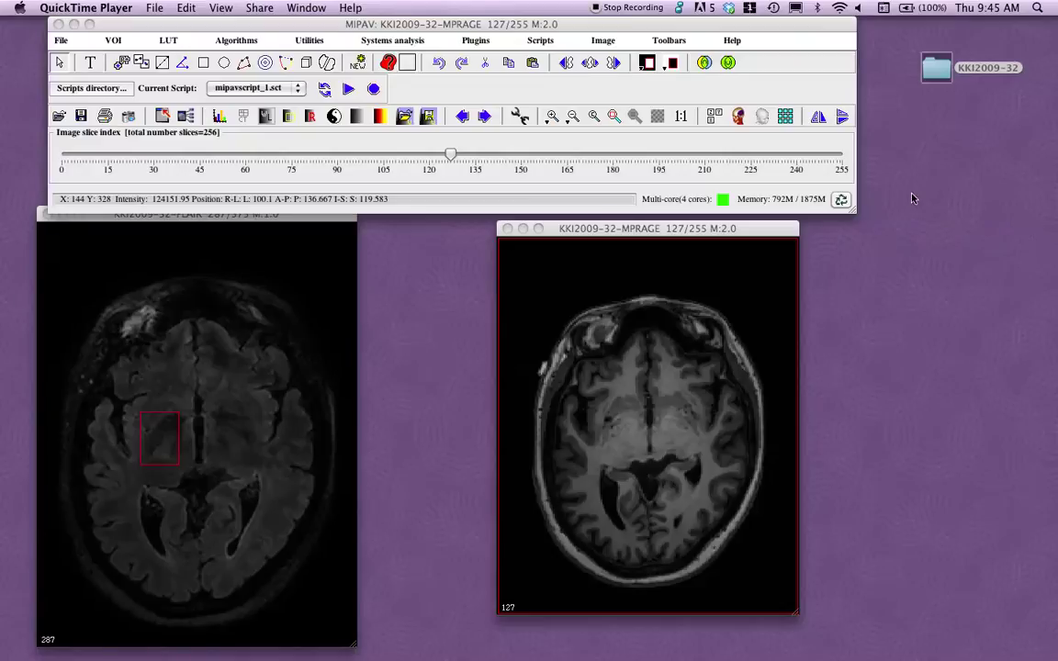
# - Place the MPRAGE window near the FLAIR and start Save Image As for the MPRAGE image
pyautogui.moveTo(616, 234); pyautogui.dragTo(519, 218)
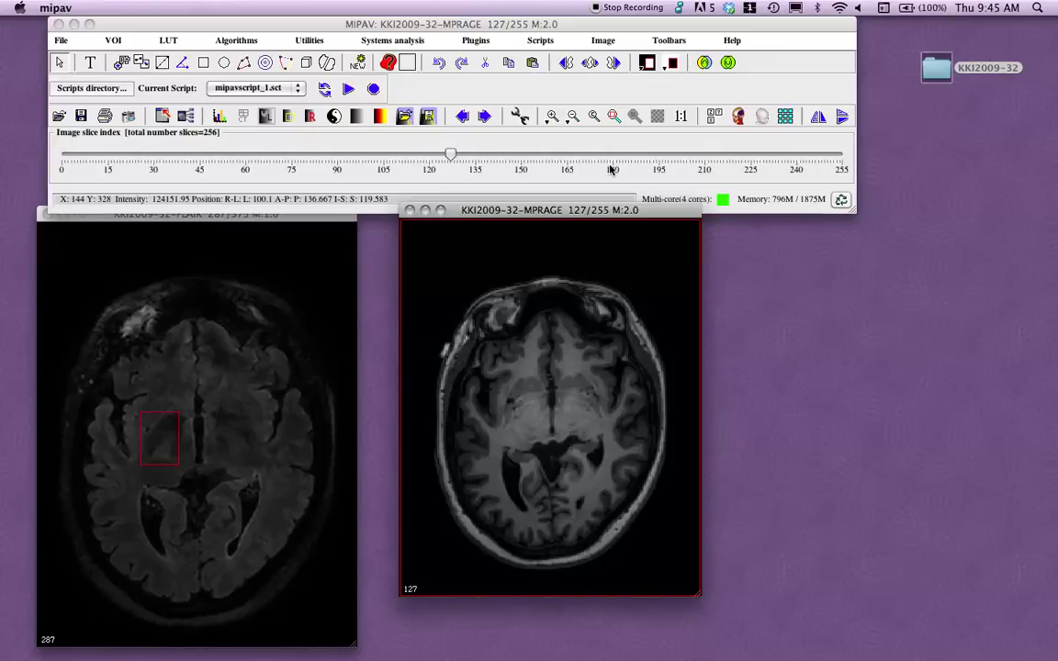
pyautogui.moveTo(570, 214); pyautogui.dragTo(569, 207)
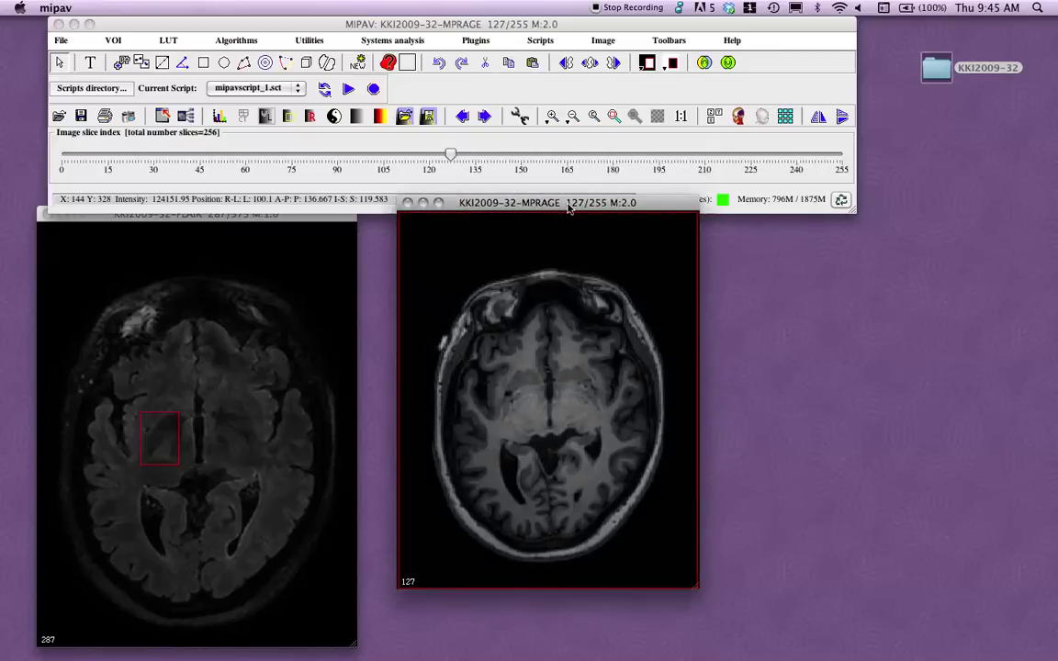
pyautogui.click(66, 26)
pyautogui.click(61, 41)
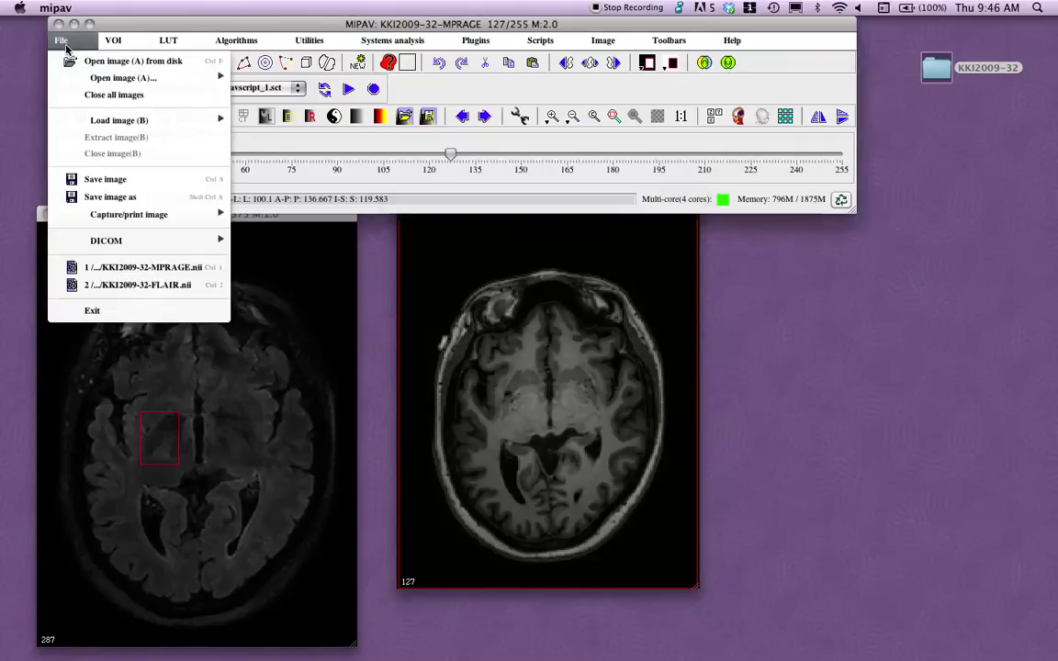
pyautogui.click(97, 197)
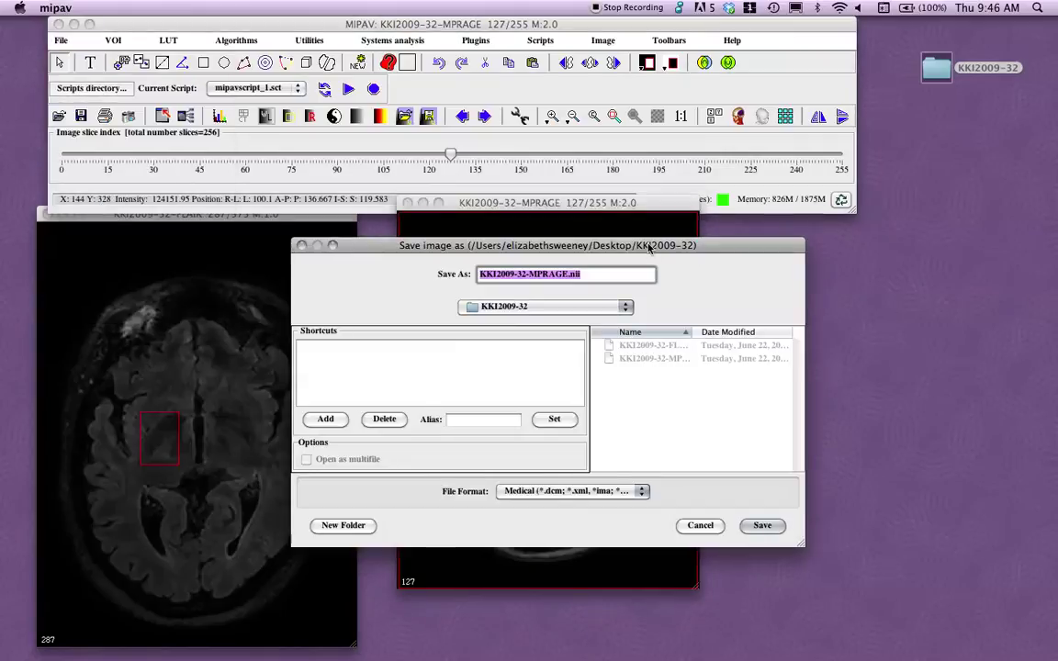
# - Review the proposed file name and the format list, keeping the Medical format
pyautogui.click(498, 235)
pyautogui.moveTo(515, 236); pyautogui.dragTo(401, 238)
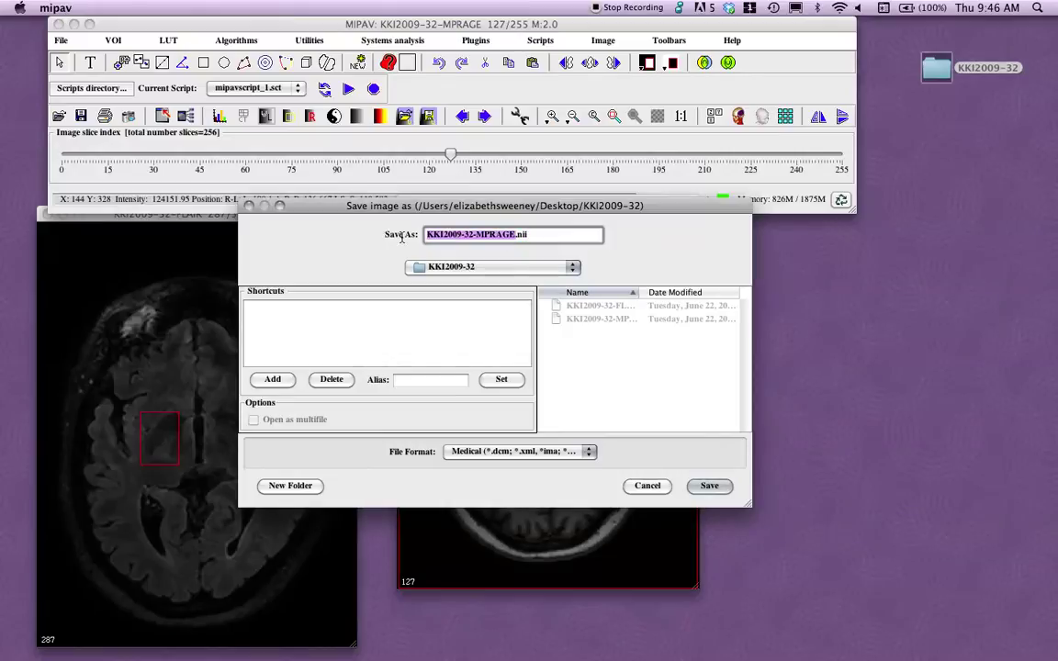
pyautogui.press('End')
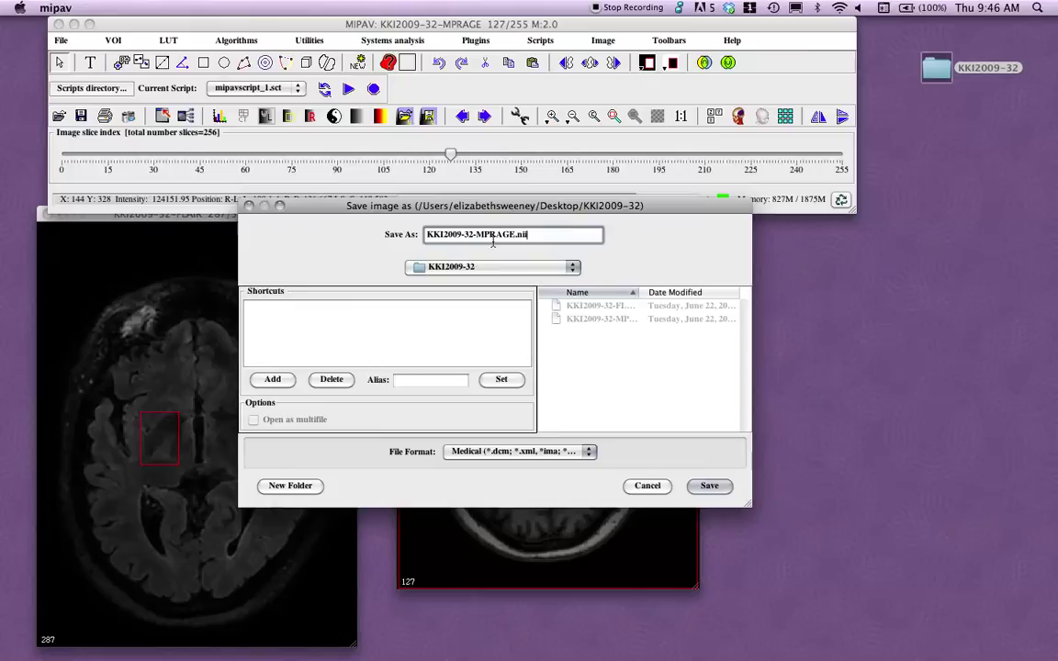
pyautogui.moveTo(580, 210); pyautogui.dragTo(571, 201)
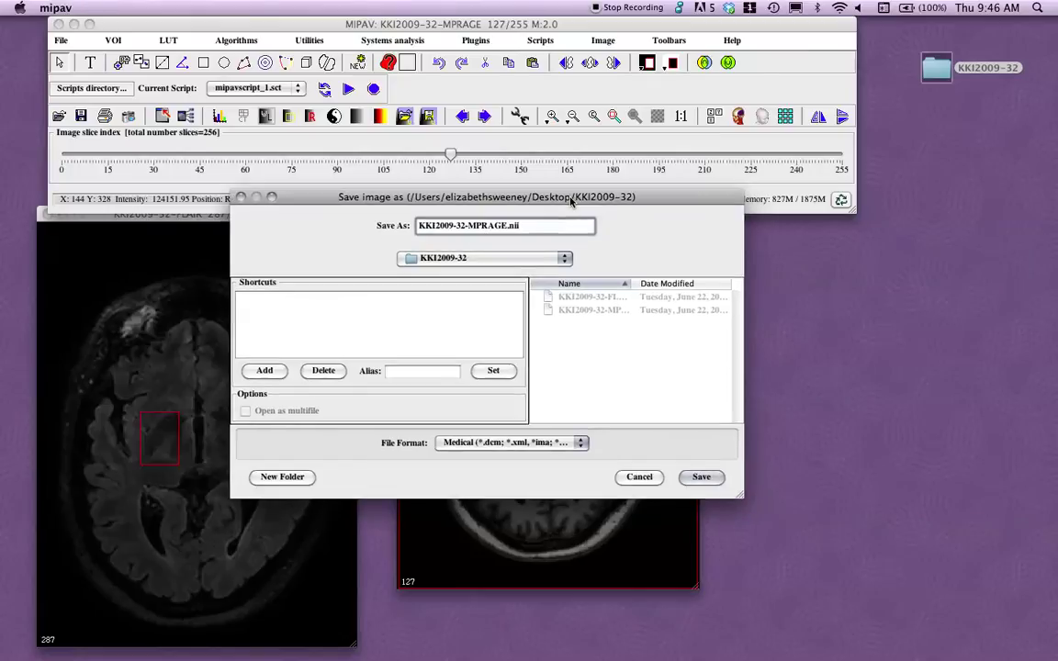
pyautogui.click(582, 444)
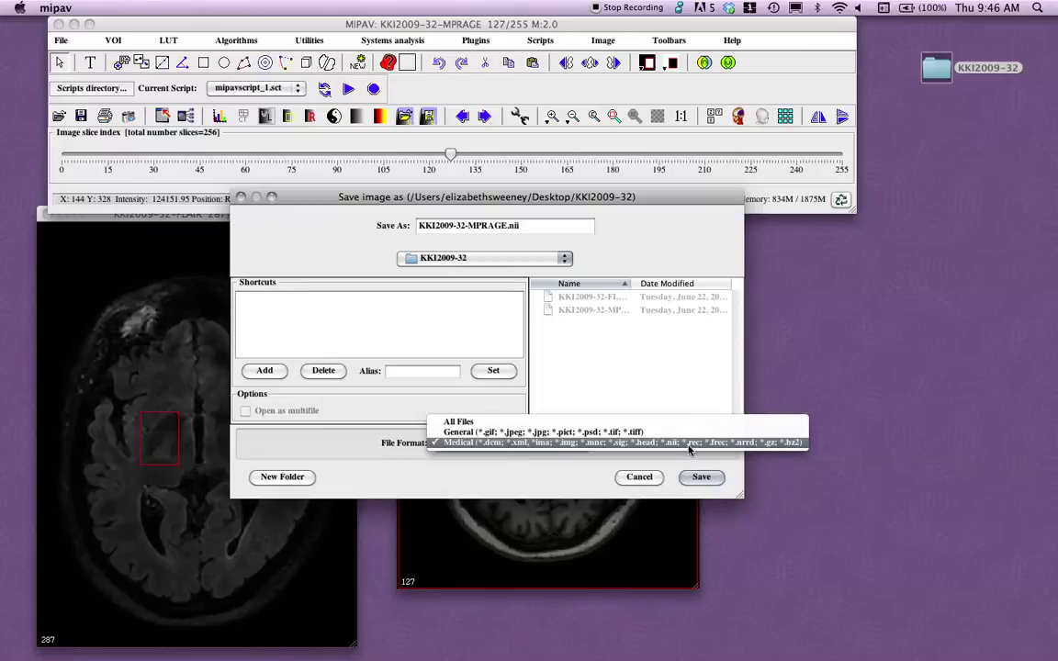
pyautogui.click(624, 442)
# - Change the file name from KKI2009-32-MPRAGE.nii to NewImage.nii.gz
pyautogui.click(544, 226)
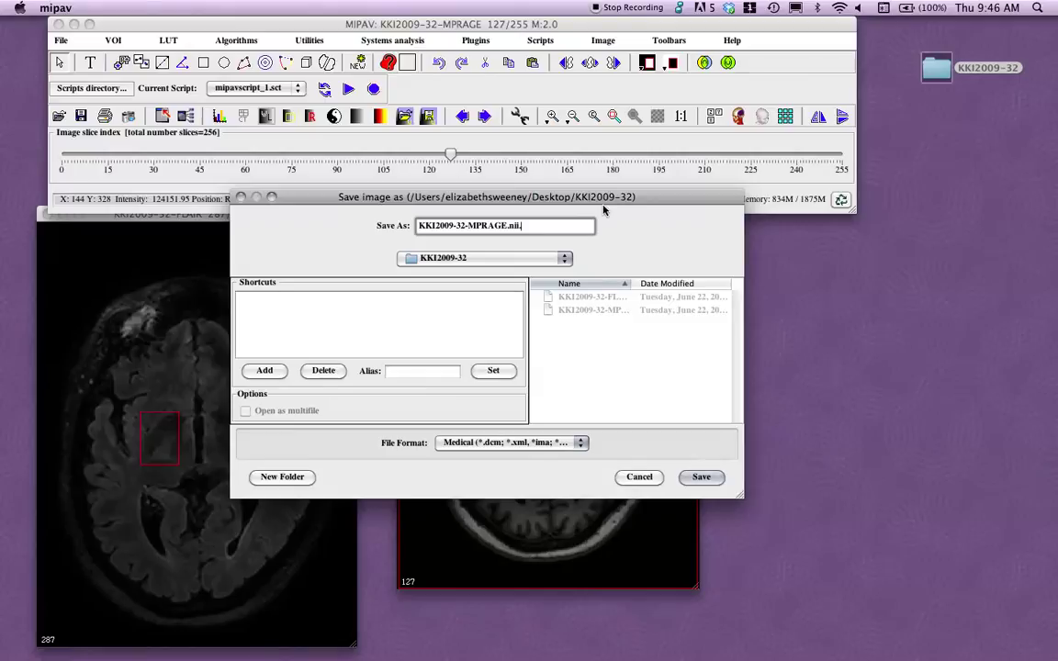
pyautogui.write('.gz')
pyautogui.moveTo(506, 229); pyautogui.dragTo(418, 227)
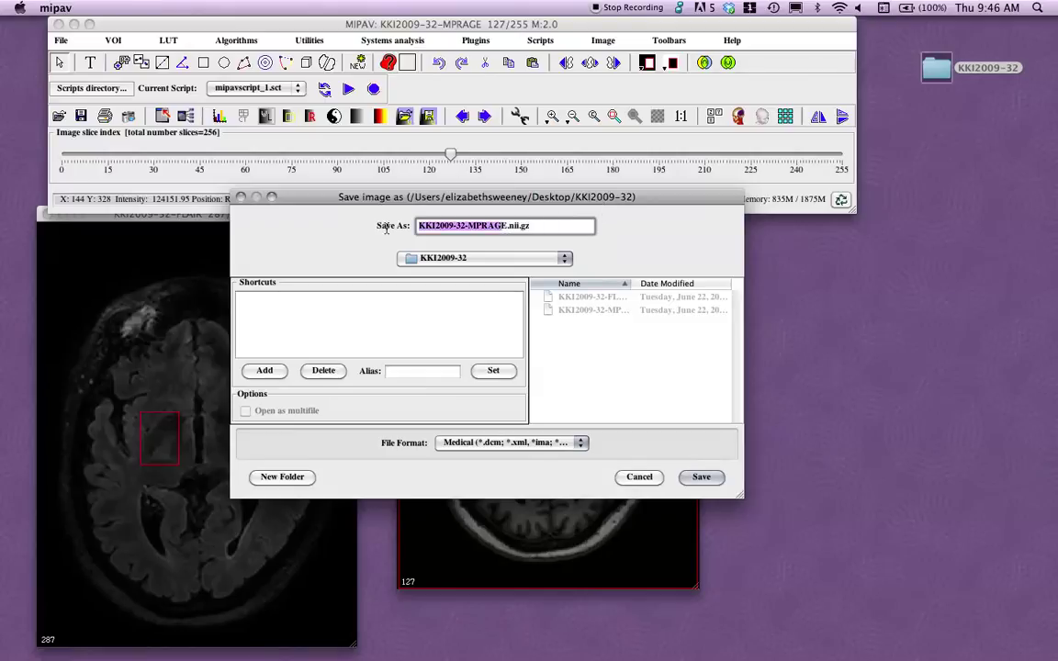
pyautogui.press('BackSpace')
pyautogui.press('Delete')
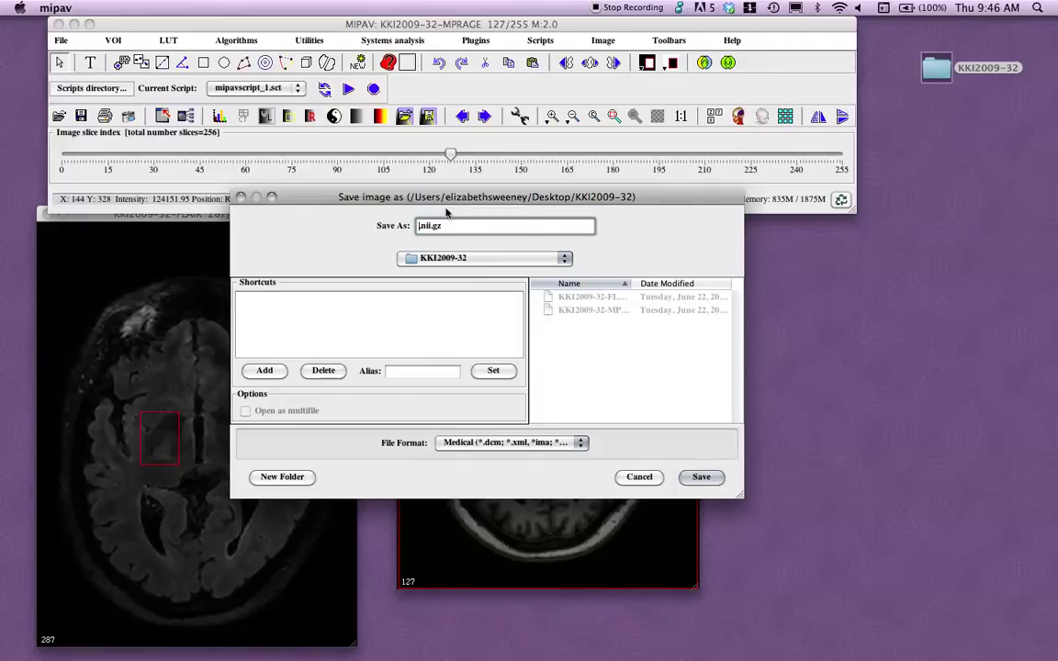
pyautogui.write('NewImage')
# - Save NewImage.nii.gz with the slice range limited to First Slice 120 and Last Slice 175
pyautogui.click(700, 478)
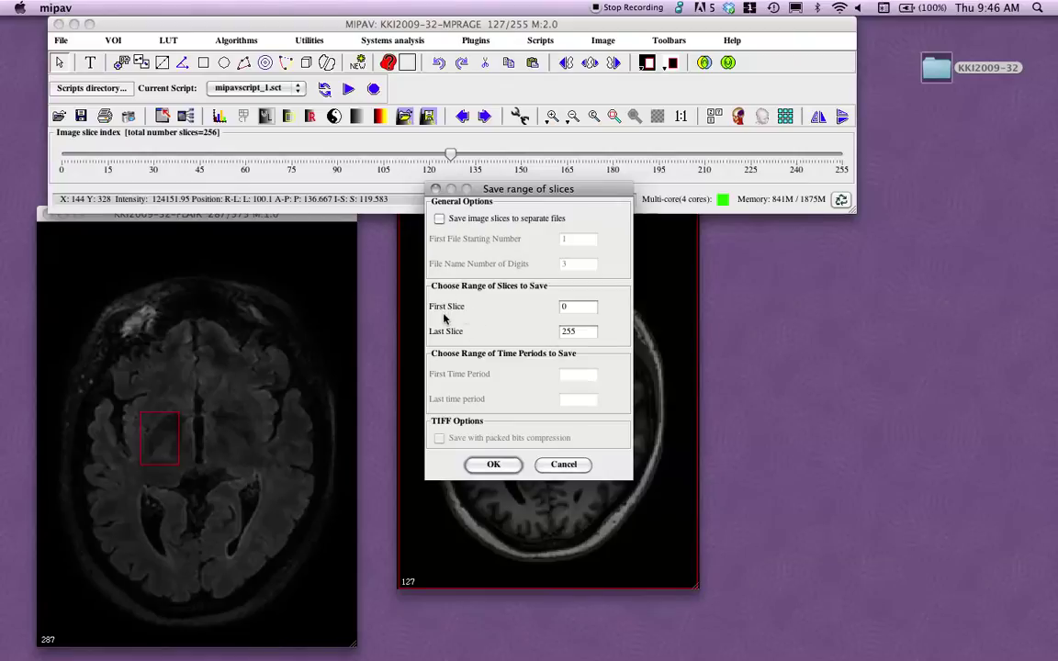
pyautogui.click(584, 334)
pyautogui.moveTo(585, 334); pyautogui.dragTo(498, 340)
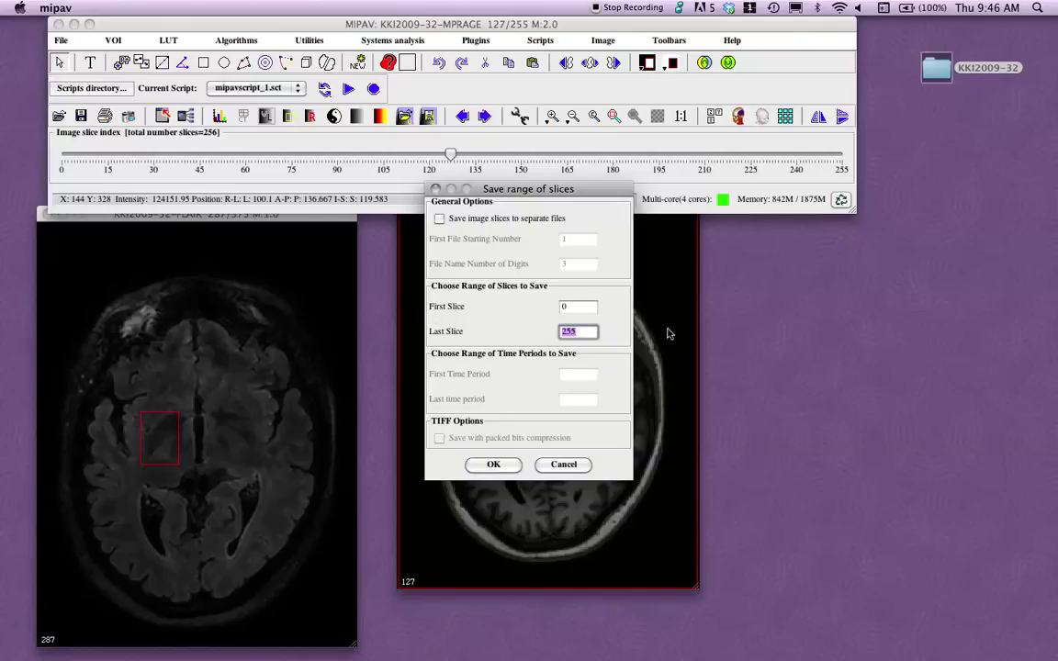
pyautogui.moveTo(592, 307); pyautogui.dragTo(524, 277)
pyautogui.write('120')
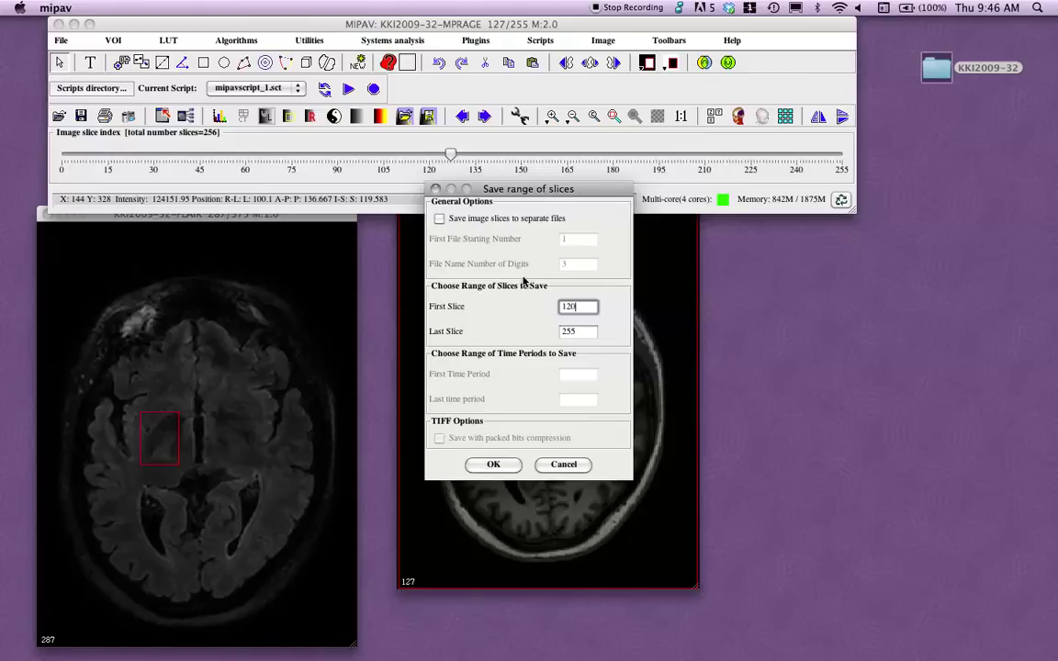
pyautogui.moveTo(593, 340); pyautogui.dragTo(507, 337)
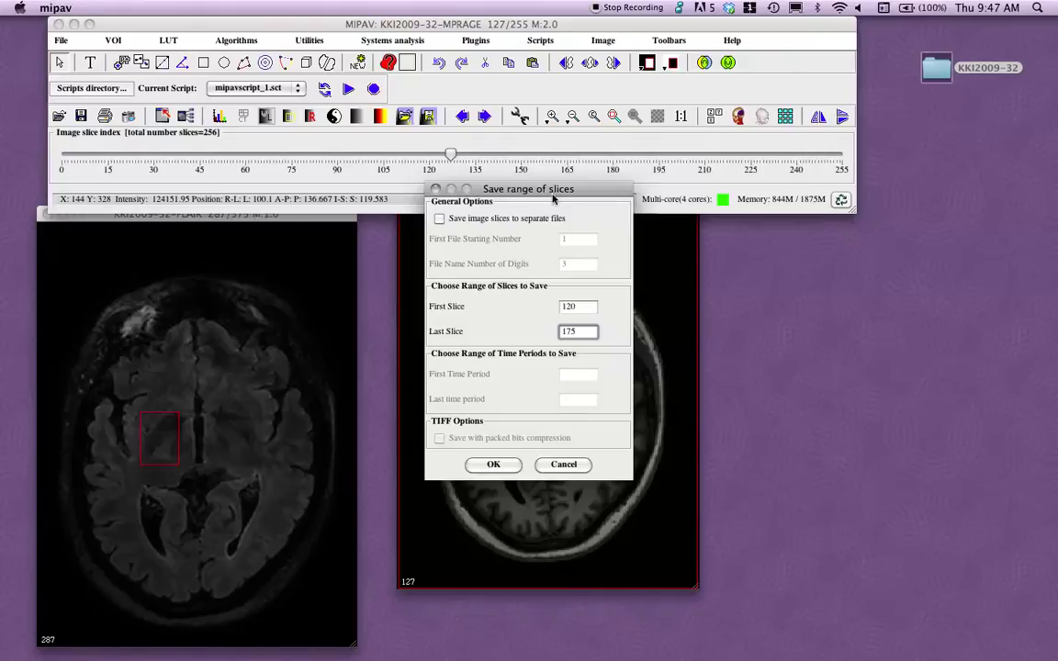
pyautogui.moveTo(539, 192); pyautogui.dragTo(463, 194)
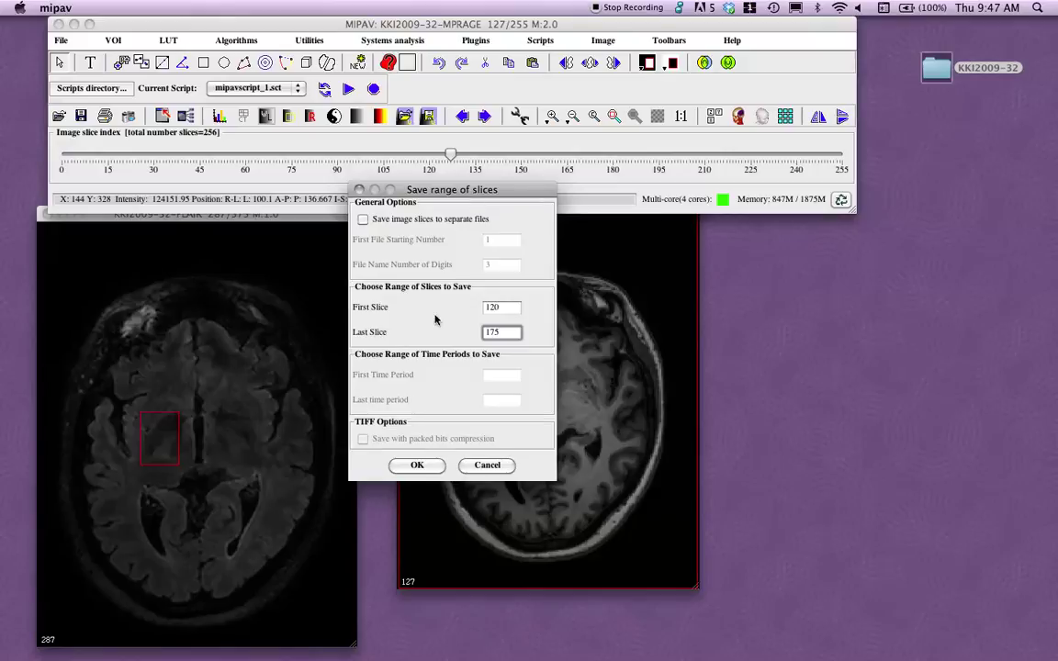
pyautogui.click(502, 307)
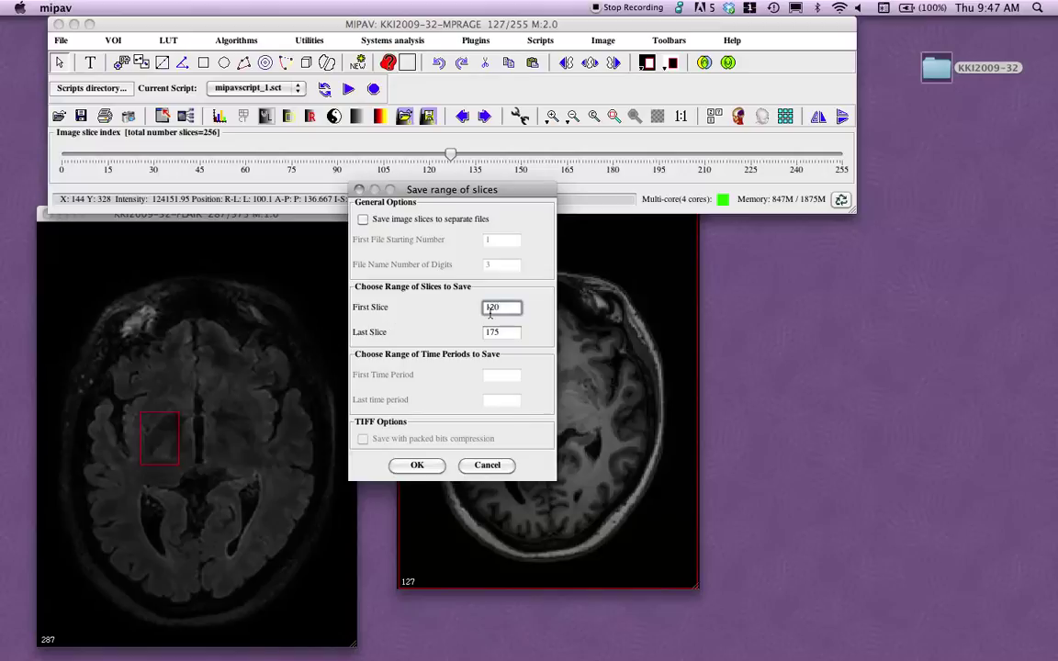
pyautogui.click(428, 466)
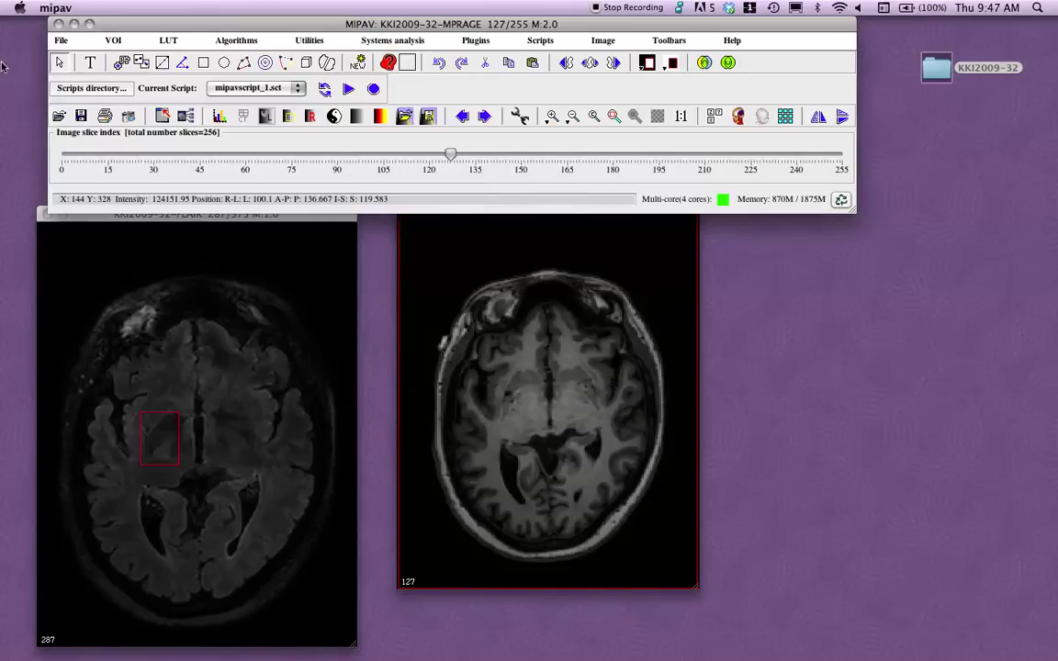
# - Open the saved NewImage.nii.gz volume from the KKI2009-32 folder
pyautogui.click(61, 40)
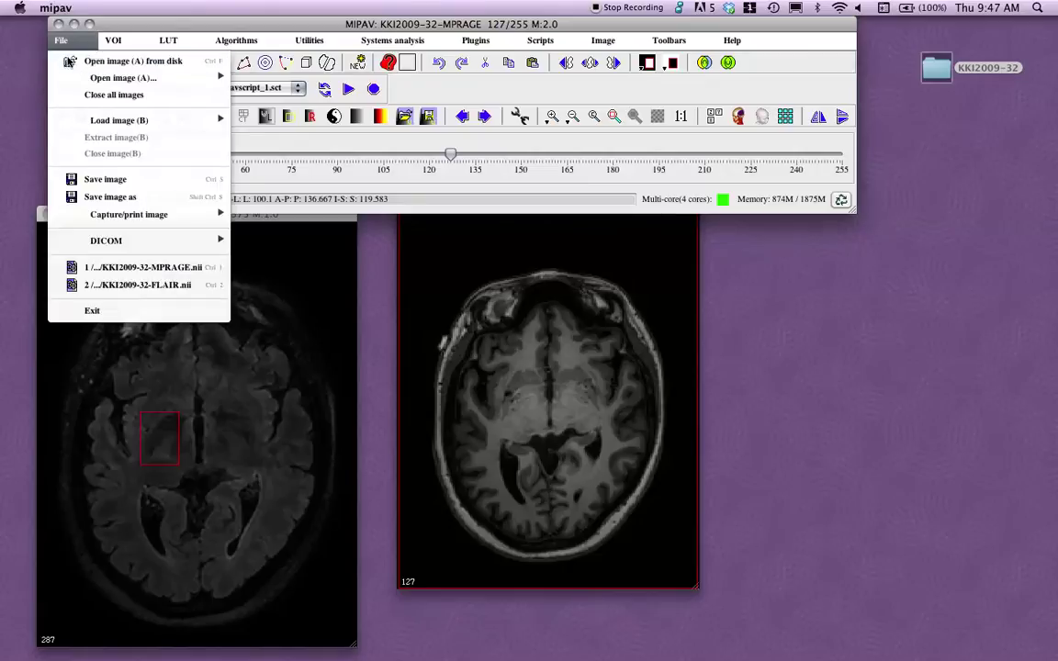
pyautogui.click(70, 61)
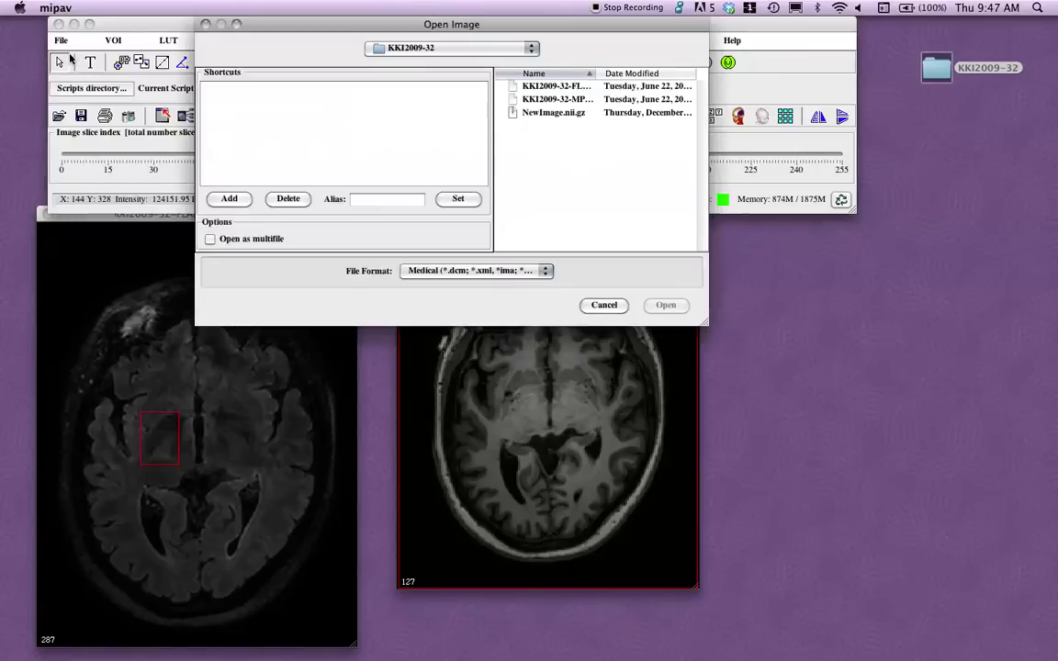
pyautogui.click(554, 112)
pyautogui.click(663, 305)
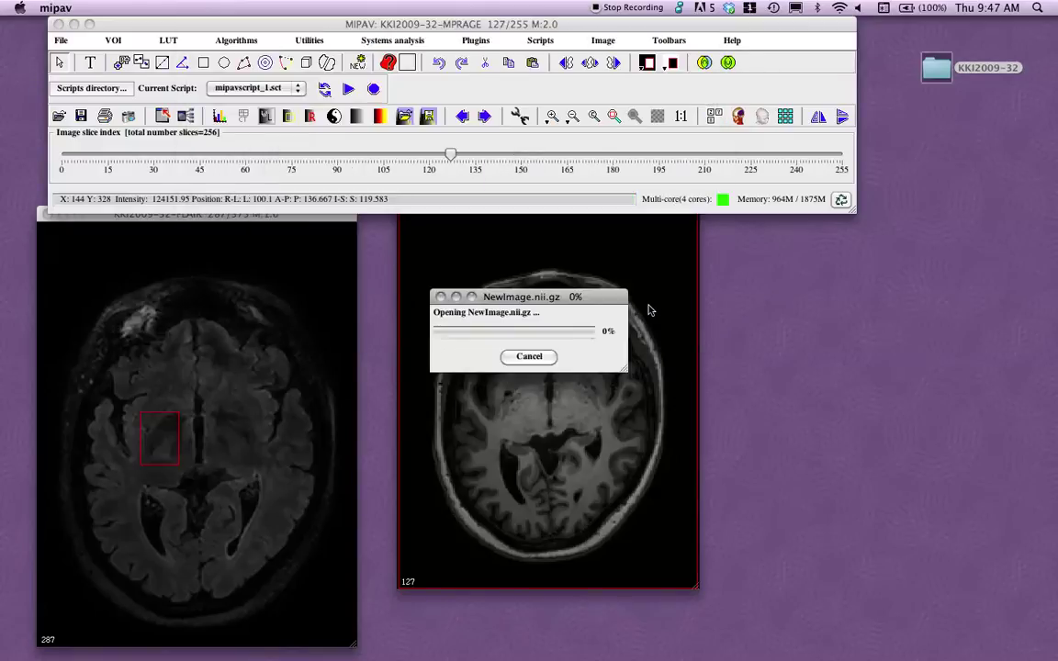
# - Enlarge the NewImage window, step through to its last slice 55, then close it
pyautogui.moveTo(312, 244); pyautogui.dragTo(741, 200)
pyautogui.moveTo(760, 394); pyautogui.dragTo(1033, 653)
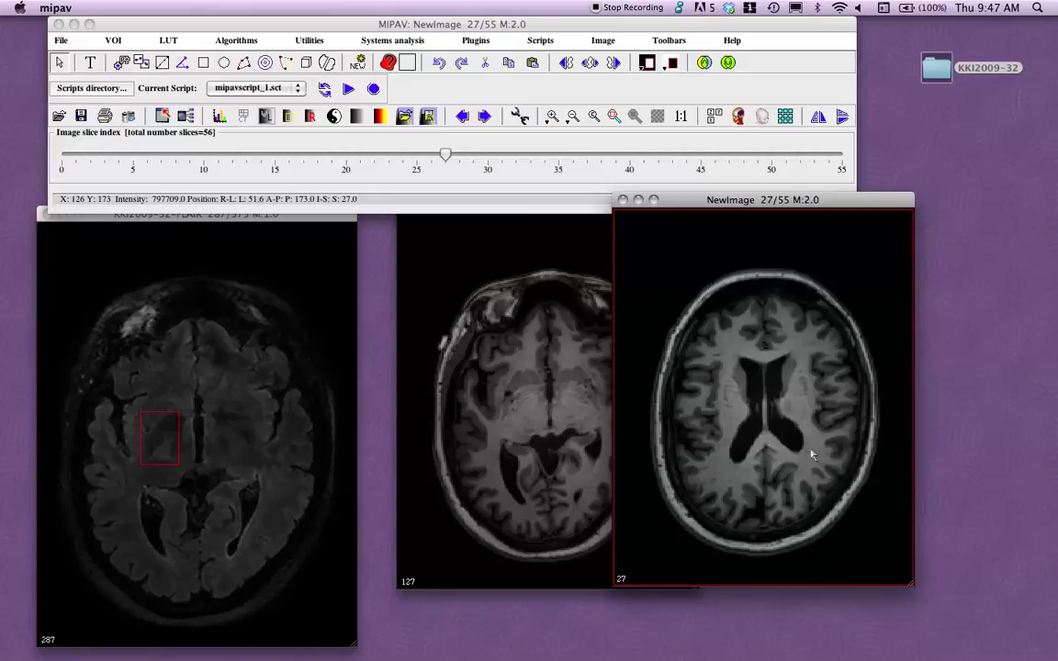
pyautogui.moveTo(446, 153); pyautogui.dragTo(863, 163)
pyautogui.click(772, 377)
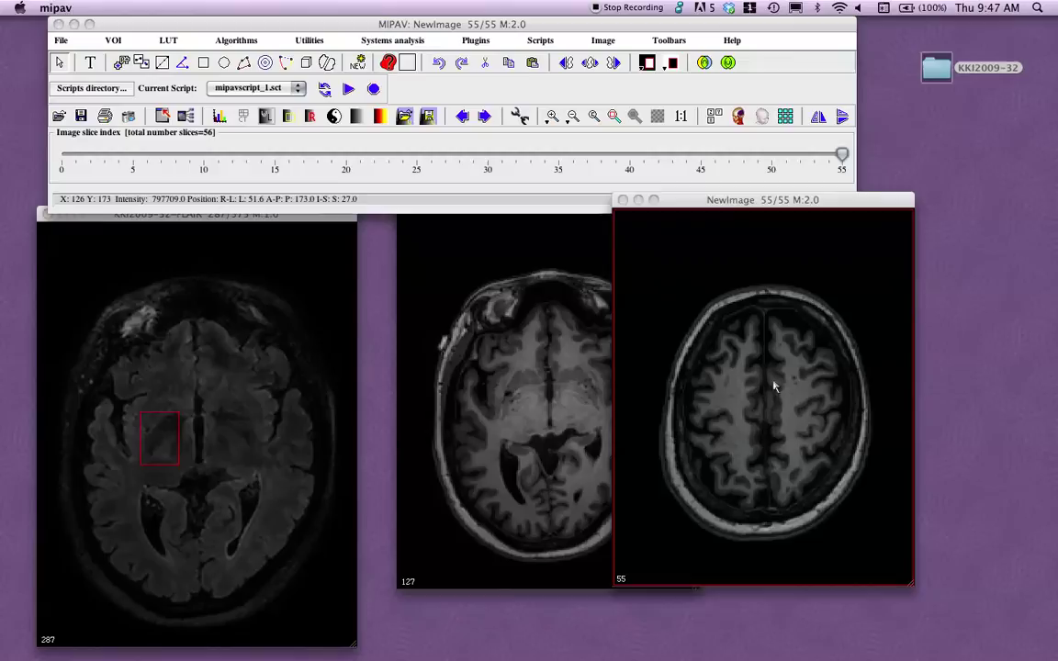
pyautogui.moveTo(720, 206); pyautogui.dragTo(760, 220)
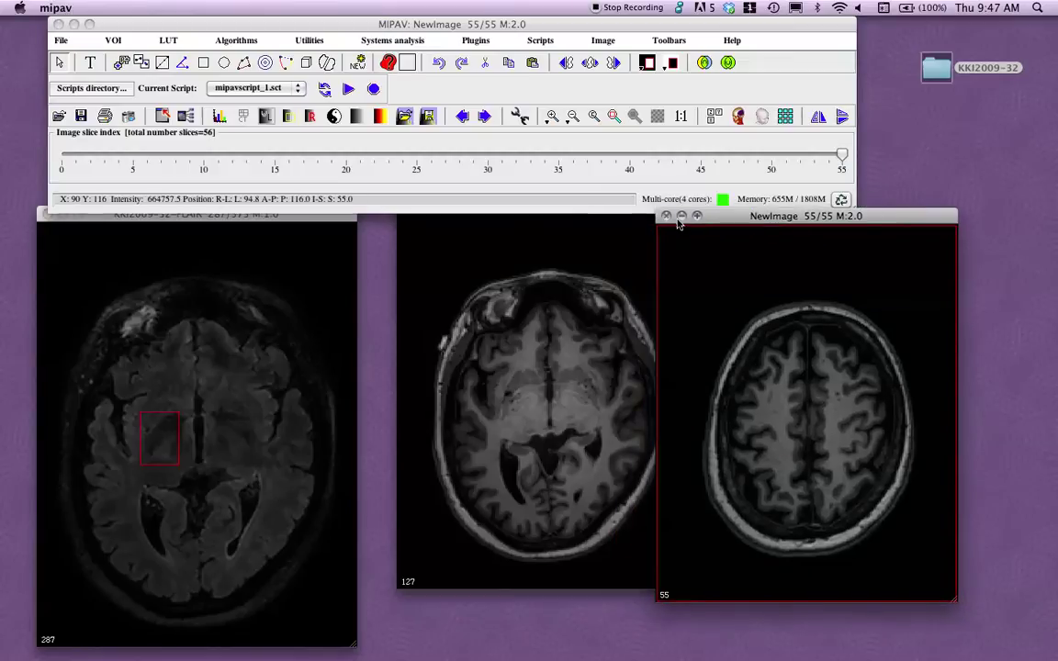
pyautogui.click(662, 214)
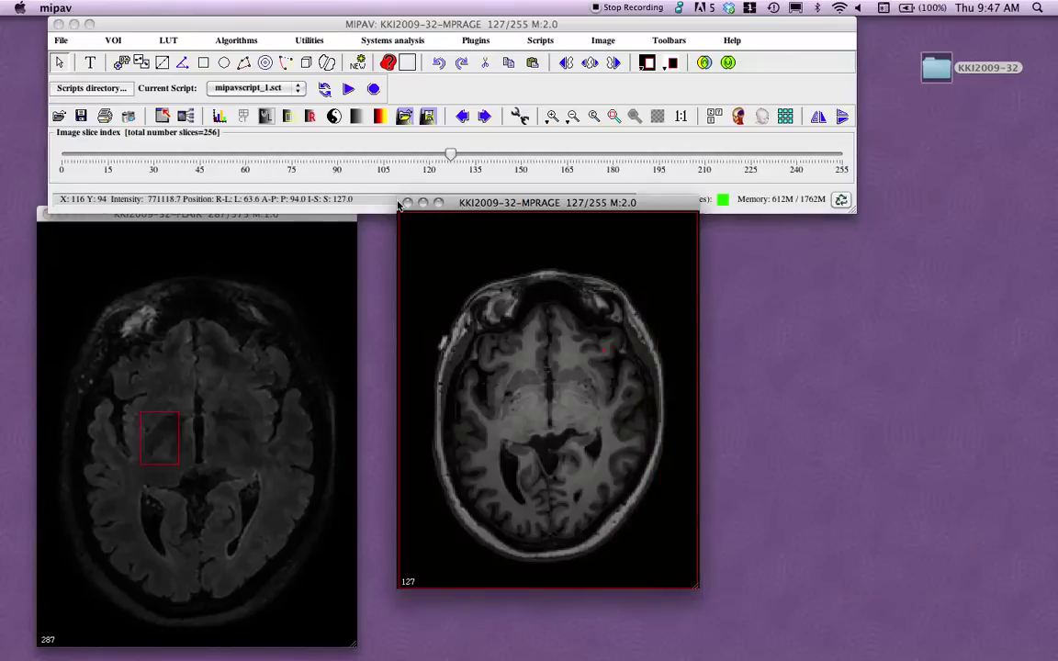
# - Close the MPRAGE image and center the FLAIR window below the main toolbar
pyautogui.click(407, 202)
pyautogui.moveTo(286, 217); pyautogui.dragTo(737, 179)
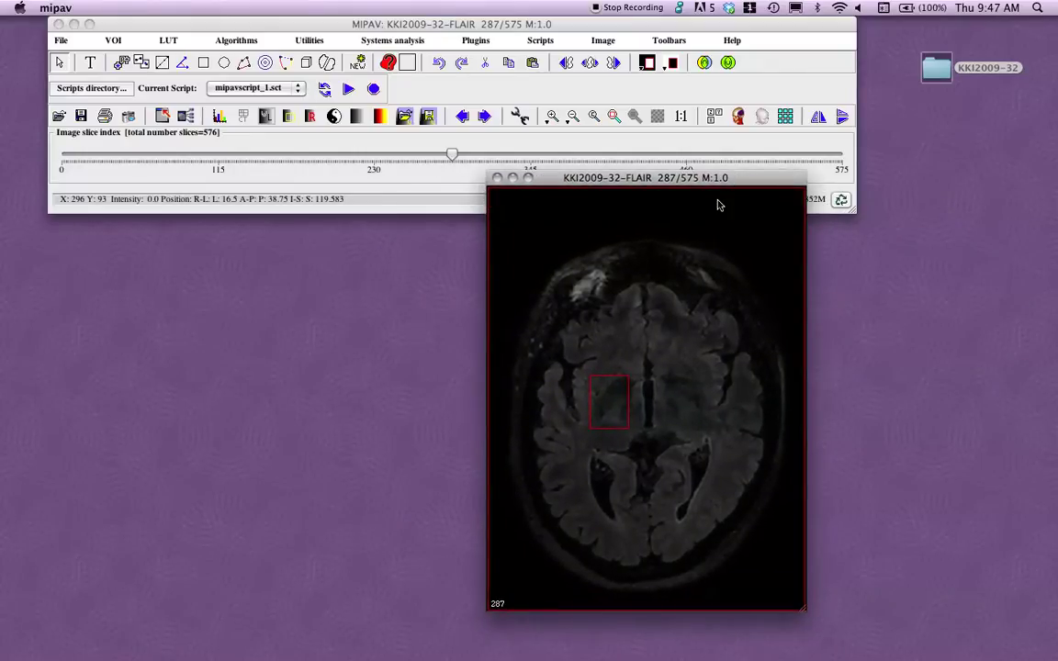
pyautogui.moveTo(713, 181); pyautogui.dragTo(597, 174)
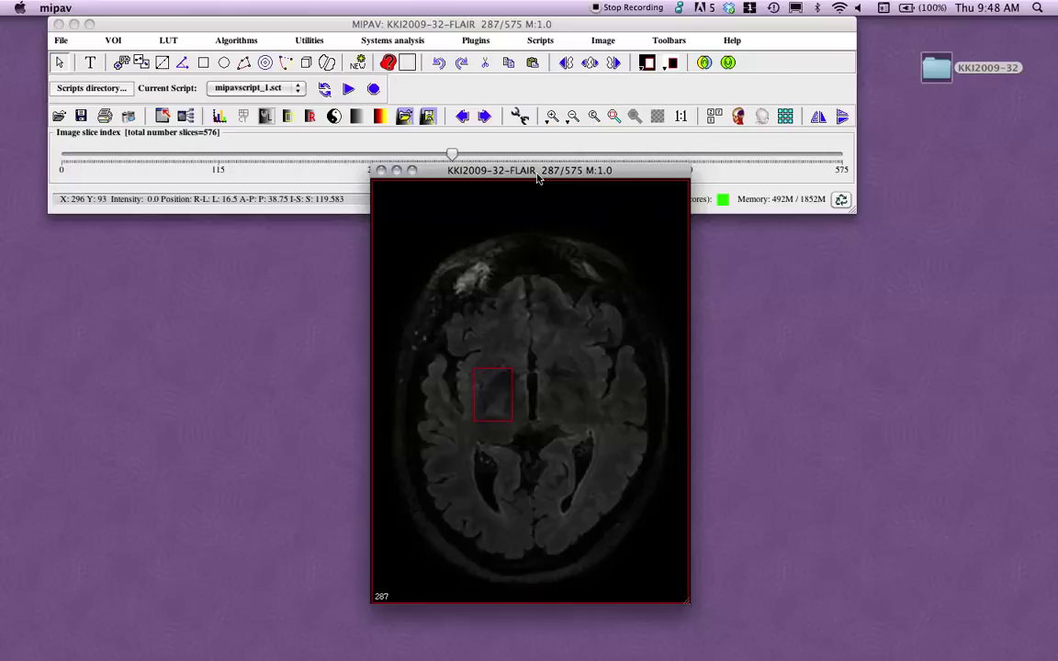
pyautogui.moveTo(538, 177); pyautogui.dragTo(530, 198)
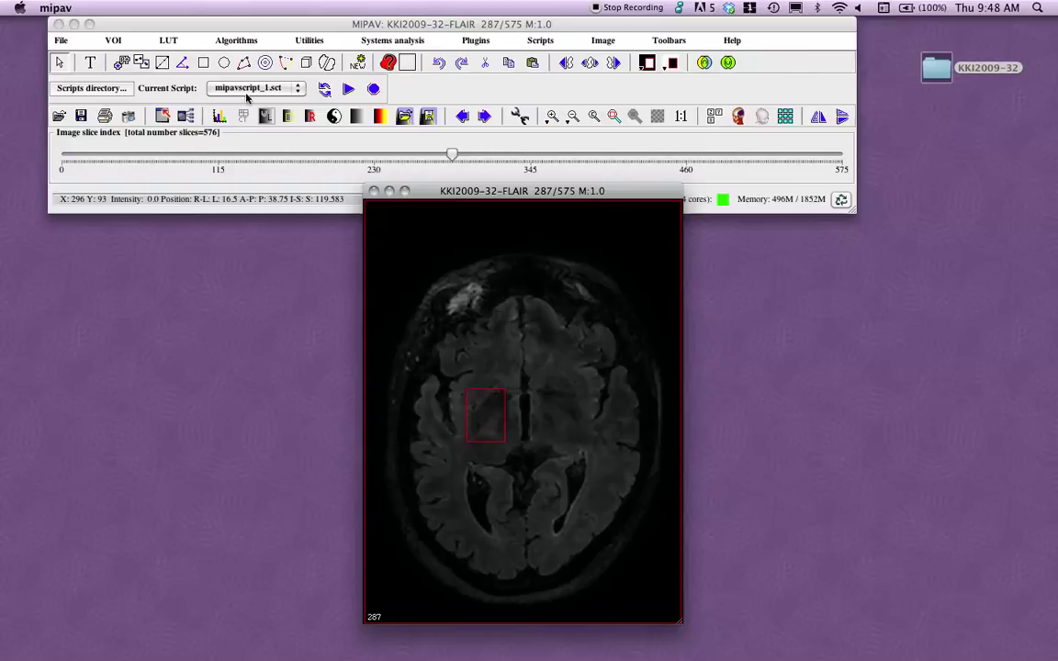
pyautogui.moveTo(537, 191)
pyautogui.mouseDown()
pyautogui.moveTo(540, 214)
pyautogui.moveTo(537, 200)
pyautogui.mouseUp()
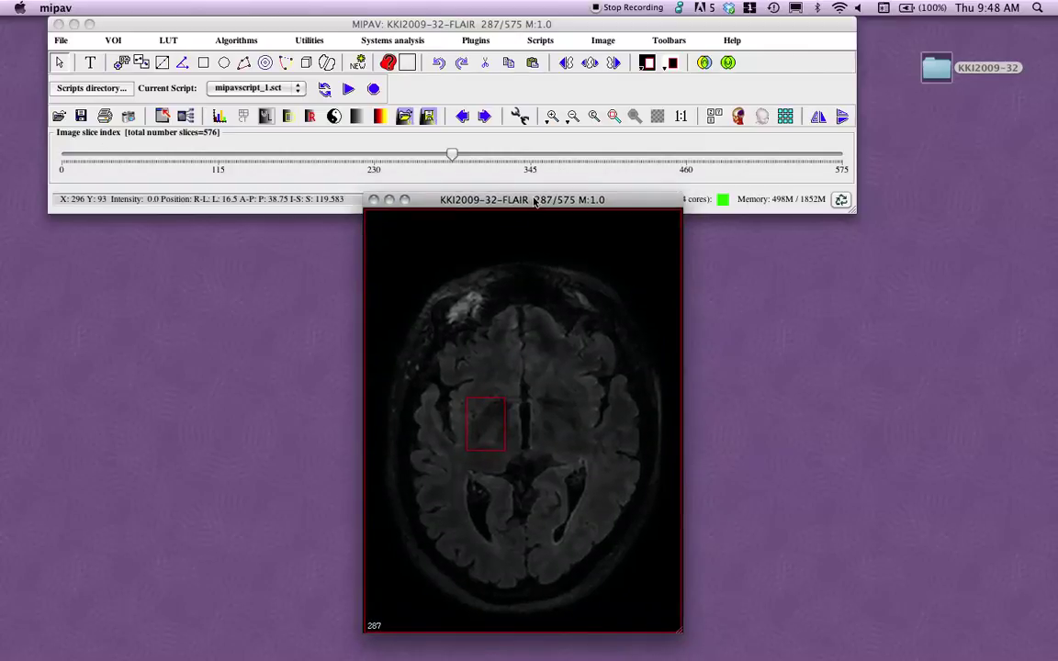
# - Capture the FLAIR slice with its VOI and save it as PDF named Imagepdf in KKI2009-32
pyautogui.click(61, 42)
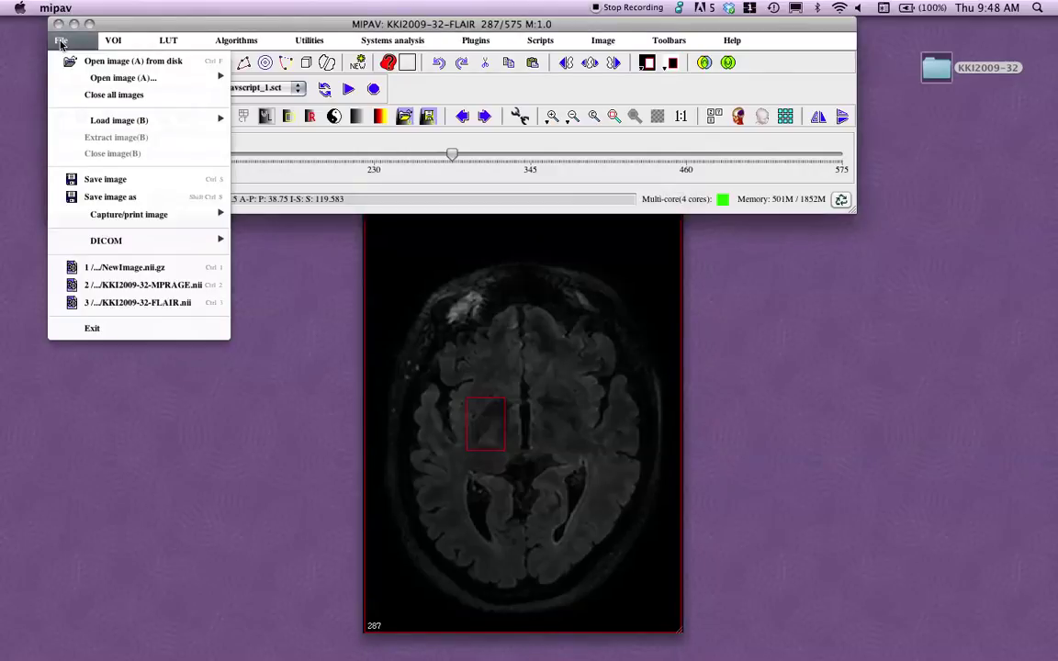
pyautogui.moveTo(120, 215)
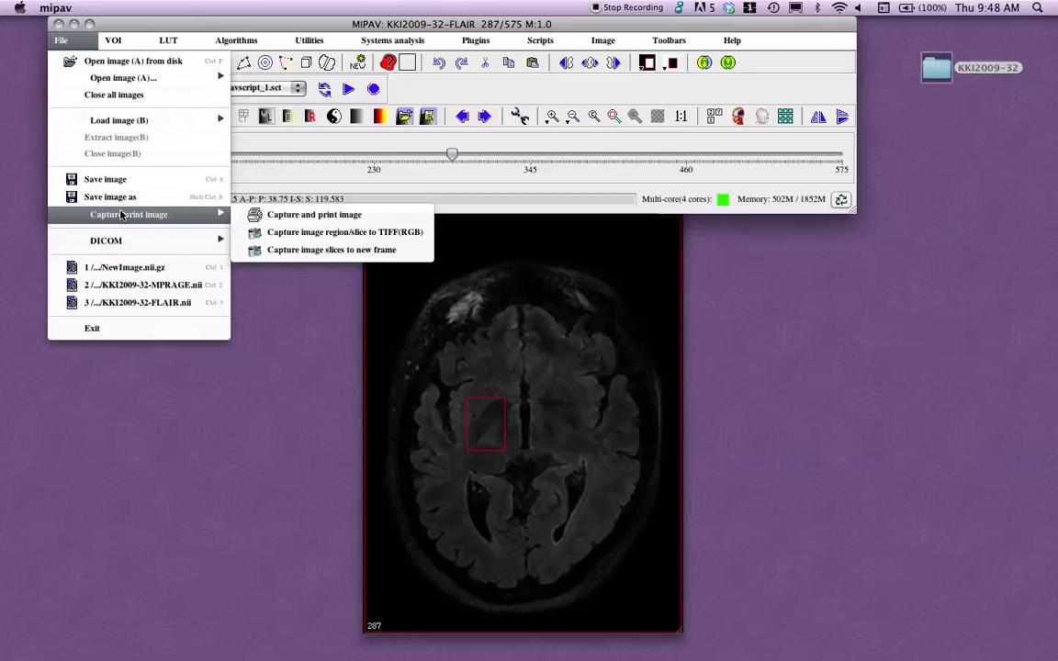
pyautogui.click(271, 217)
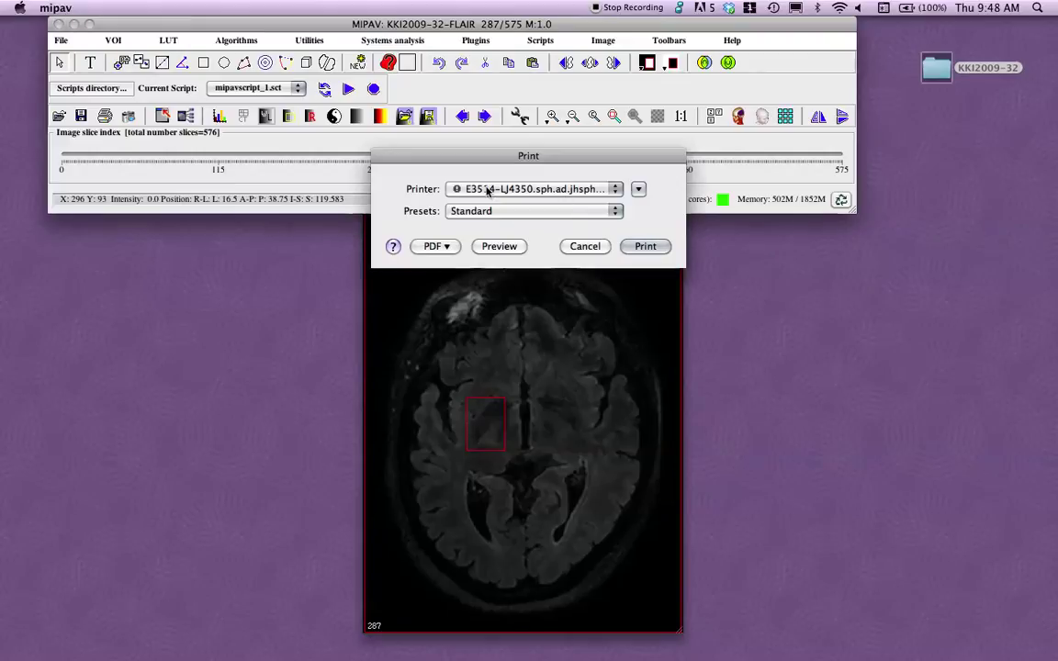
pyautogui.click(433, 244)
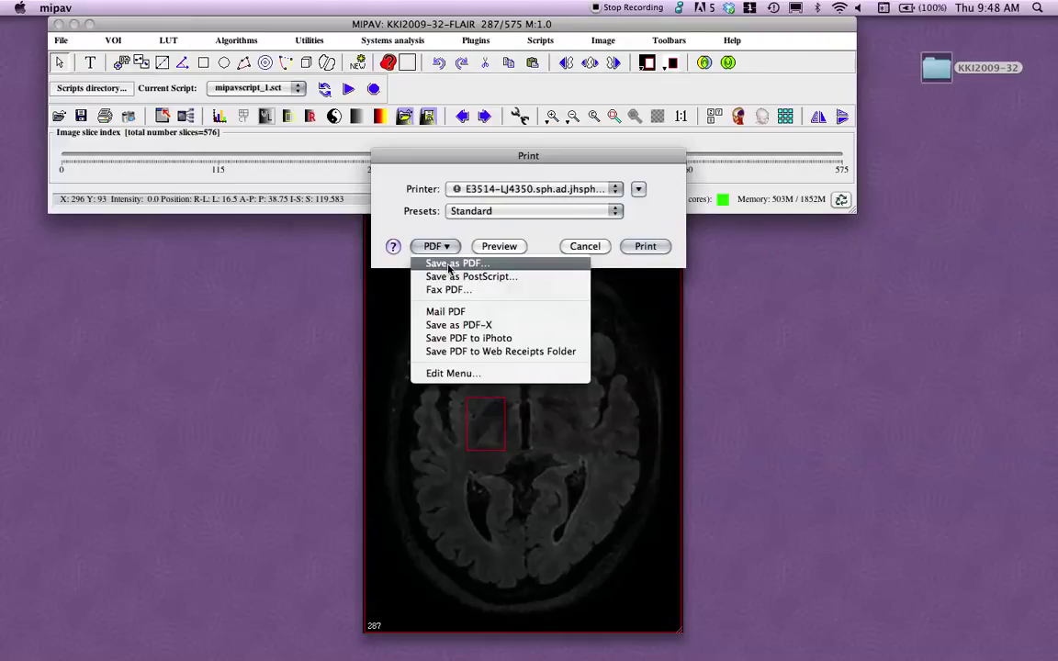
pyautogui.click(450, 264)
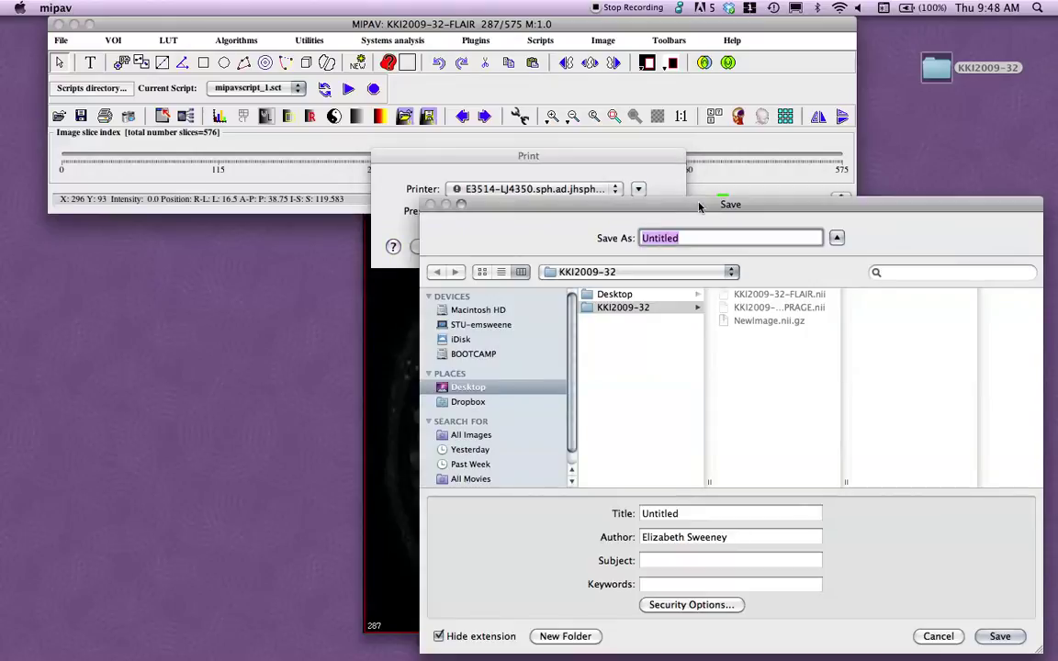
pyautogui.moveTo(674, 203); pyautogui.dragTo(546, 184)
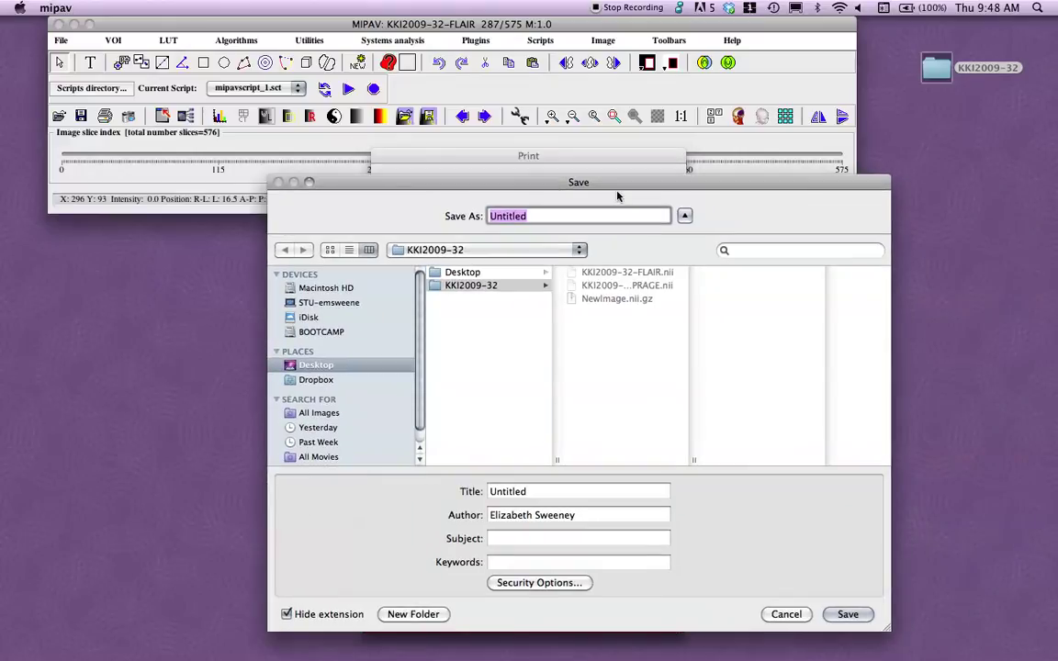
pyautogui.write('Imagepdf')
pyautogui.click(846, 614)
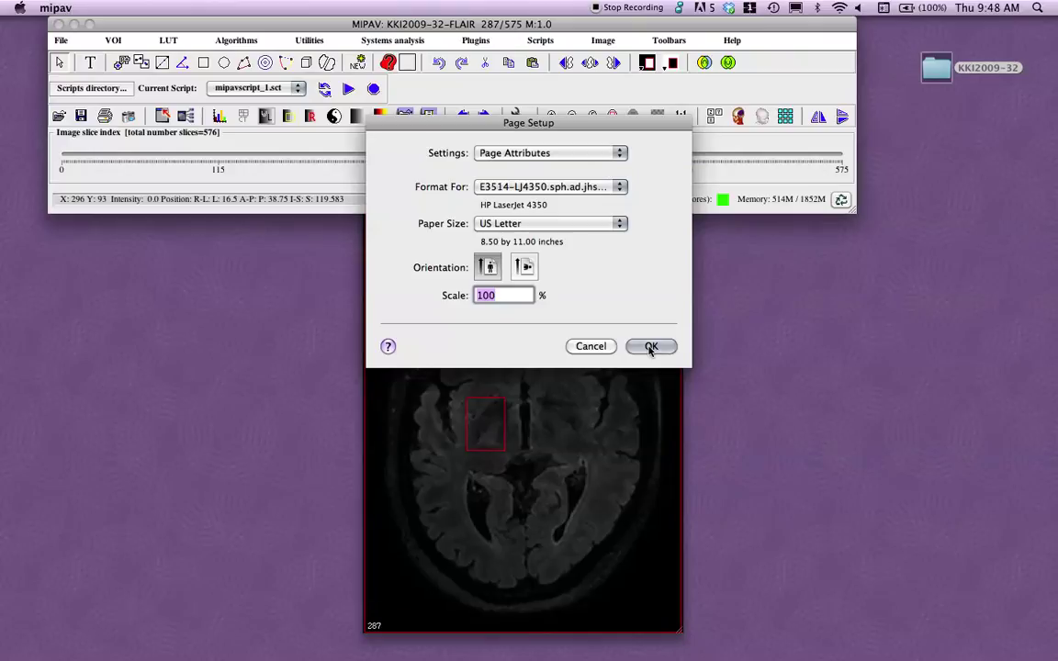
pyautogui.click(650, 347)
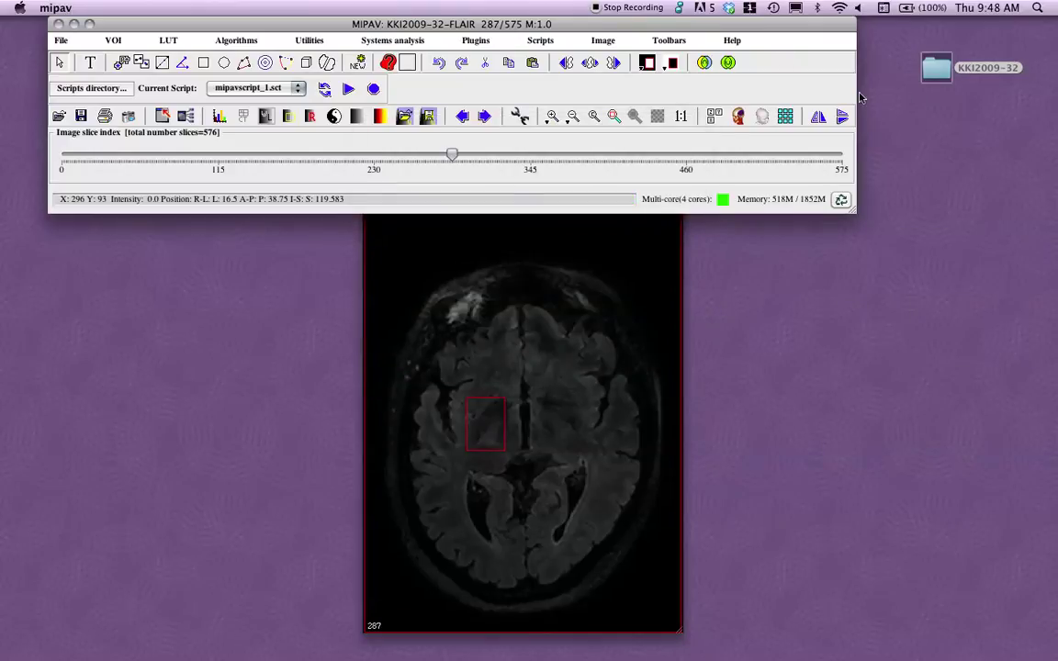
# - Open Imagepdf.pdf from the KKI2009-32 folder in Finder
pyautogui.click(941, 70)
pyautogui.doubleClick(943, 71)
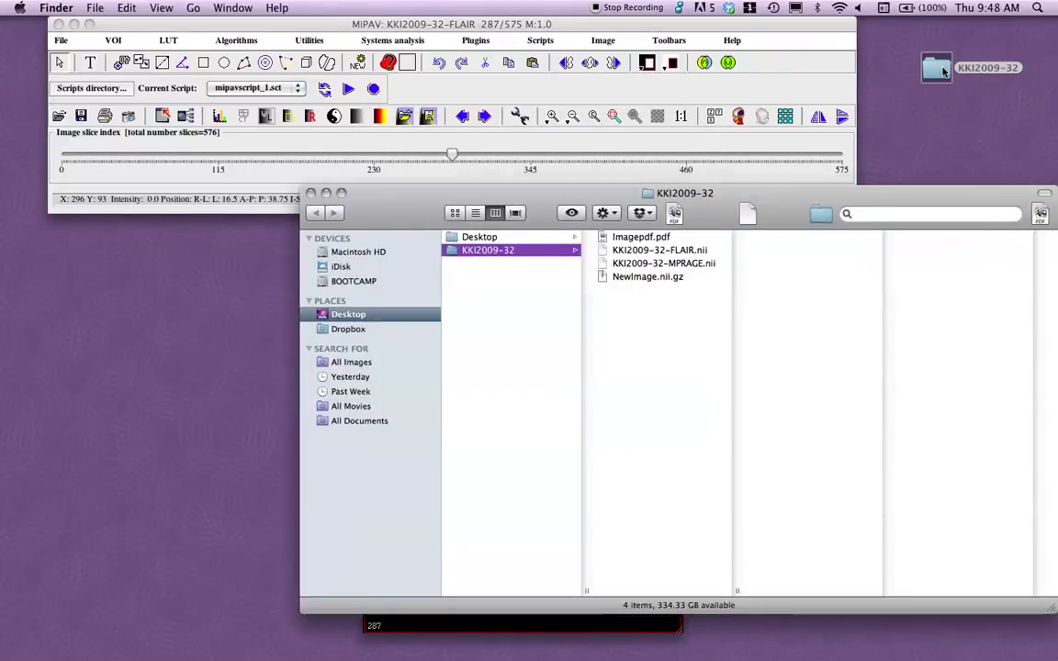
pyautogui.doubleClick(641, 237)
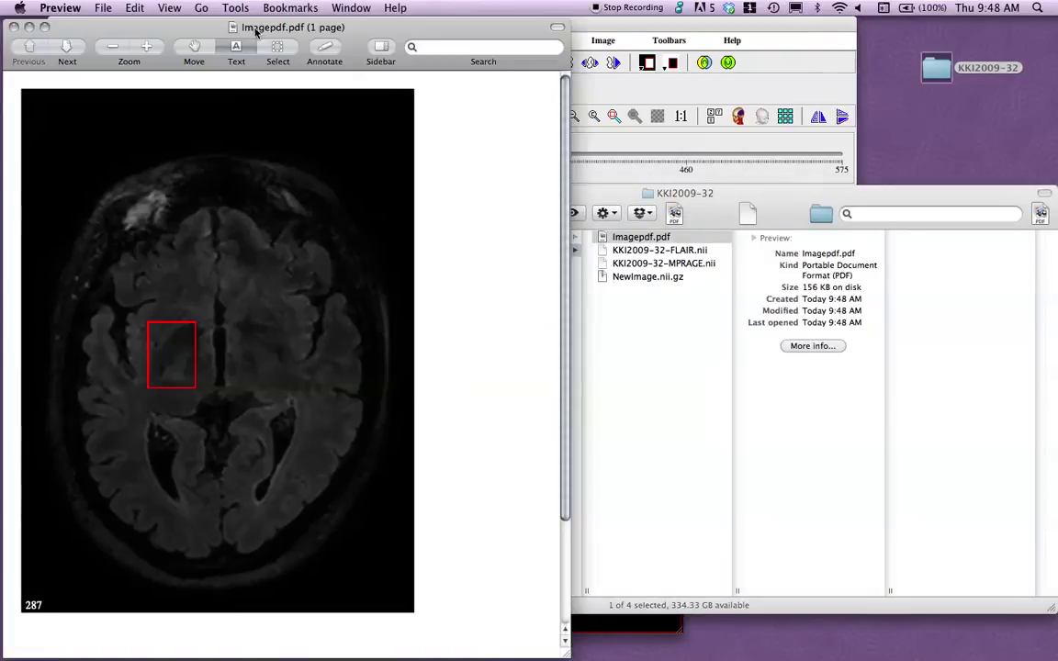
# - Close the KKI2009-32 Finder window and scroll through the Imagepdf.pdf page in Preview
pyautogui.moveTo(228, 26); pyautogui.dragTo(451, 7)
pyautogui.click(762, 199)
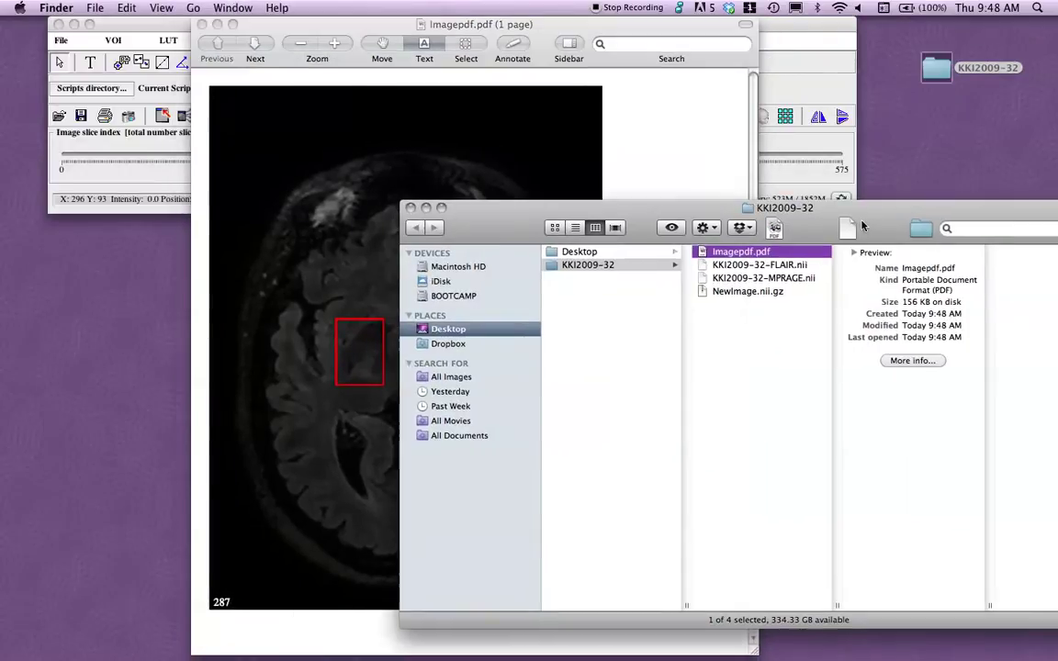
pyautogui.click(405, 200)
pyautogui.moveTo(562, 44); pyautogui.dragTo(482, 44)
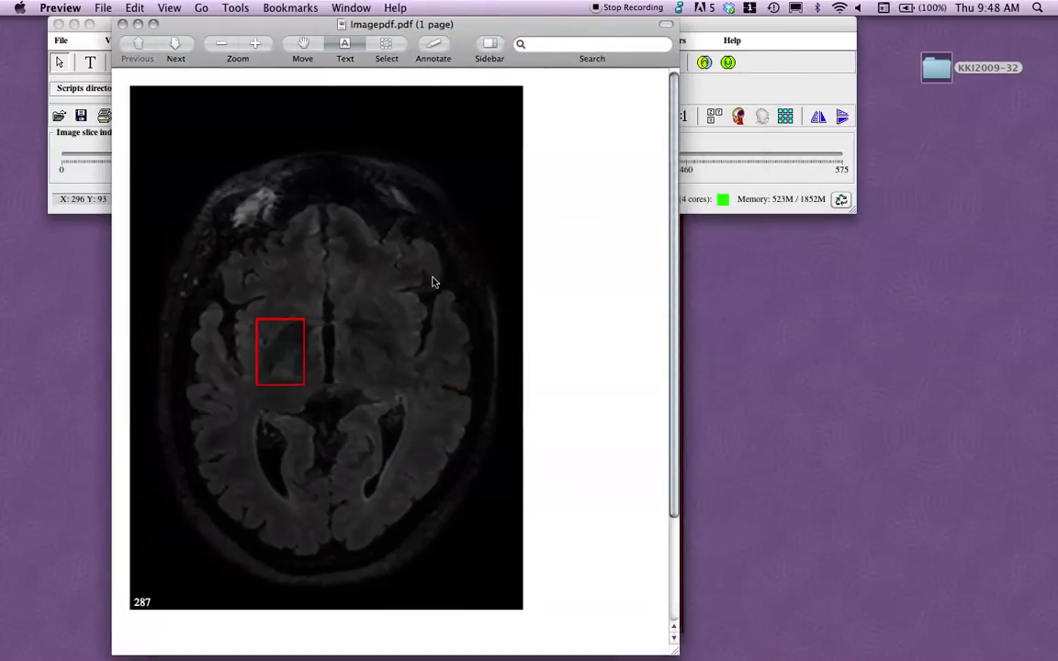
pyautogui.scroll(-3, 667, 467)
pyautogui.scroll(3, 285, 389)
# - Close Preview and bring the FLAIR image window forward, shifting it slightly left
pyautogui.click(122, 23)
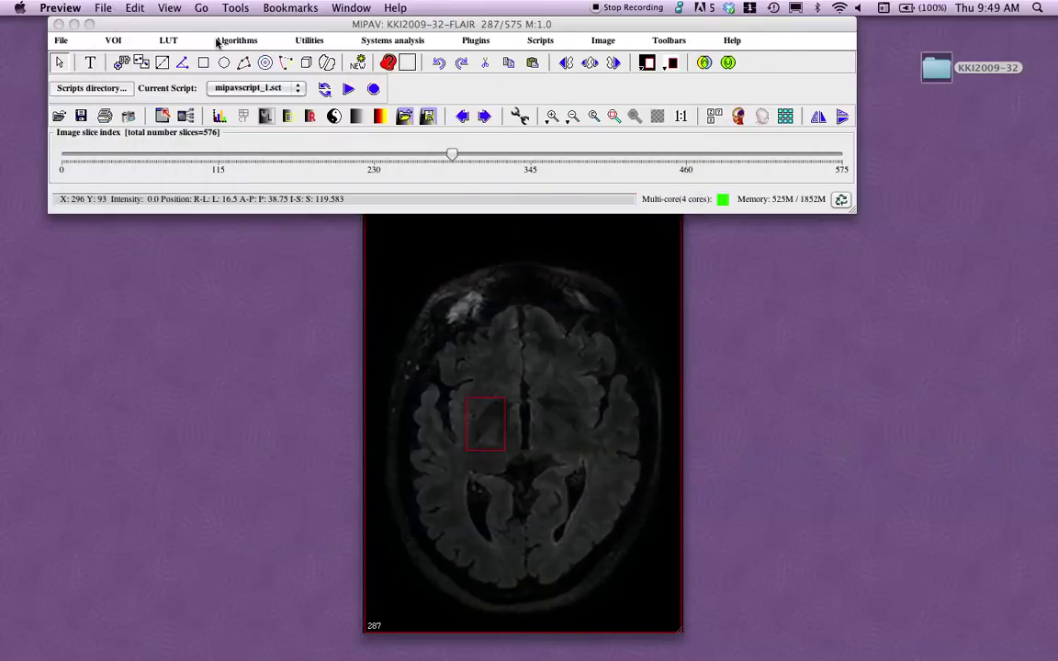
pyautogui.click(507, 236)
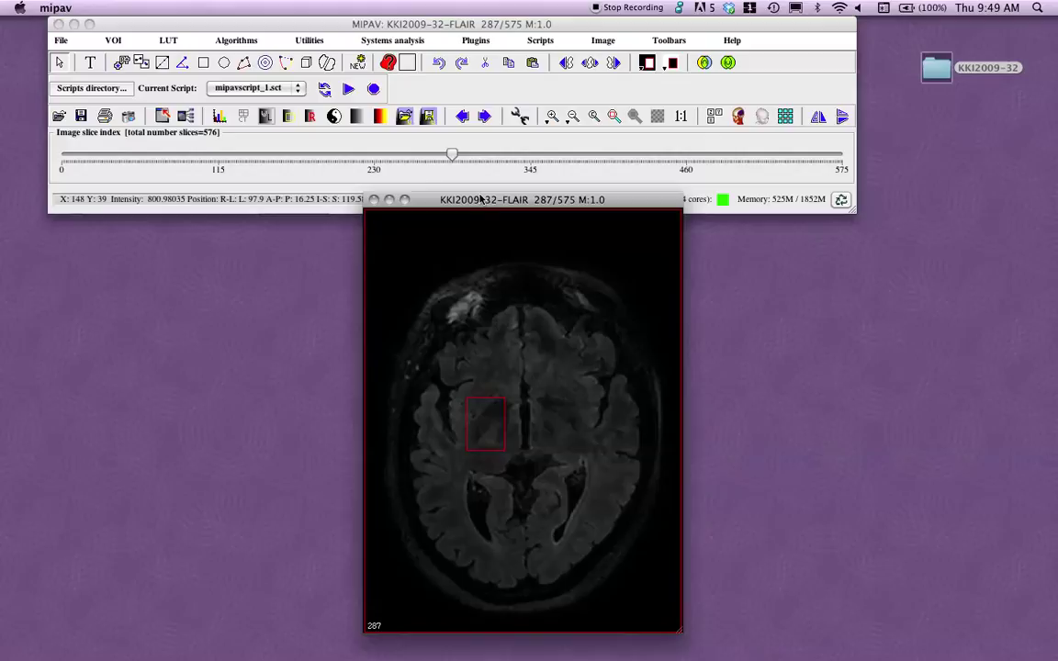
pyautogui.moveTo(456, 213); pyautogui.dragTo(399, 223)
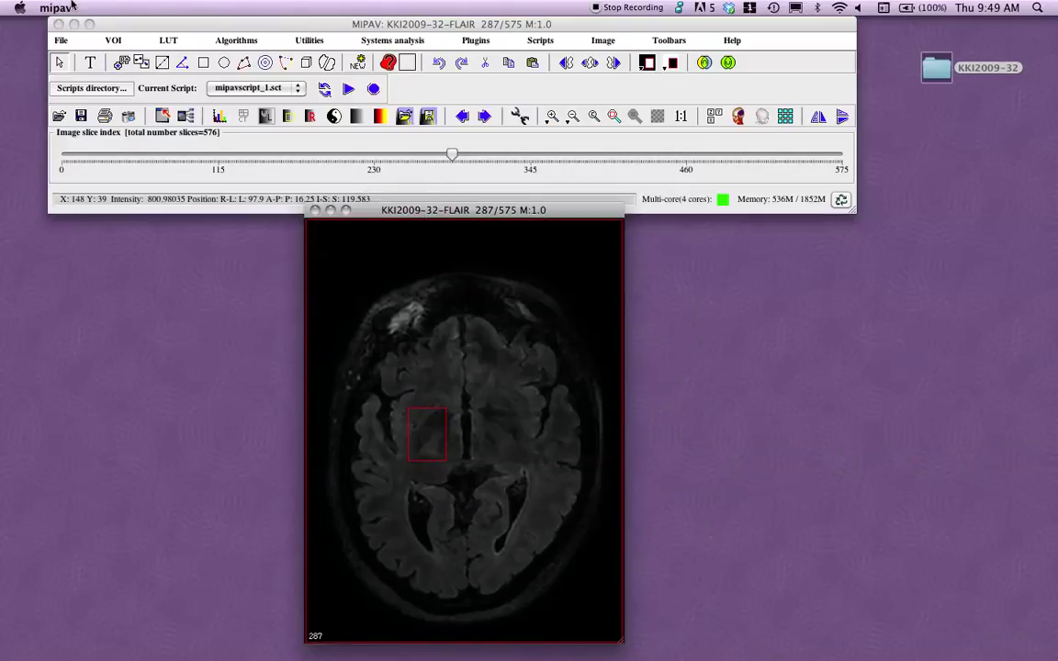